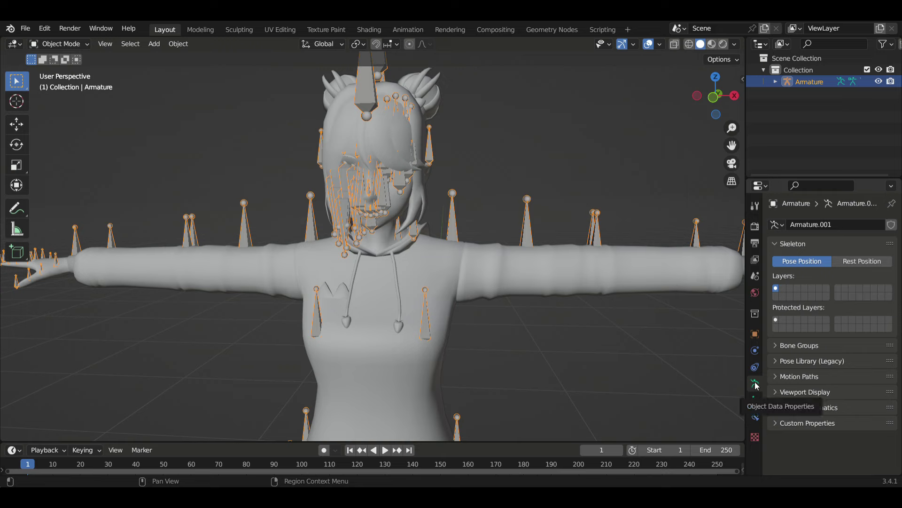
Set the armature's viewport display to Wire and enable In Front so the bones show through the mesh
{"action": "left_click", "coordinate": [802, 392]}
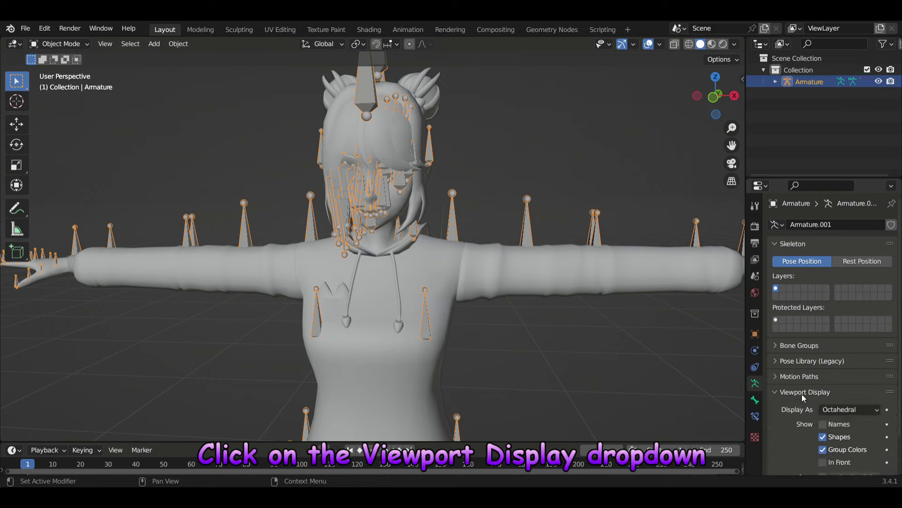
{"action": "scroll", "coordinate": [803, 362], "scroll_direction": "down", "scroll_amount": 2}
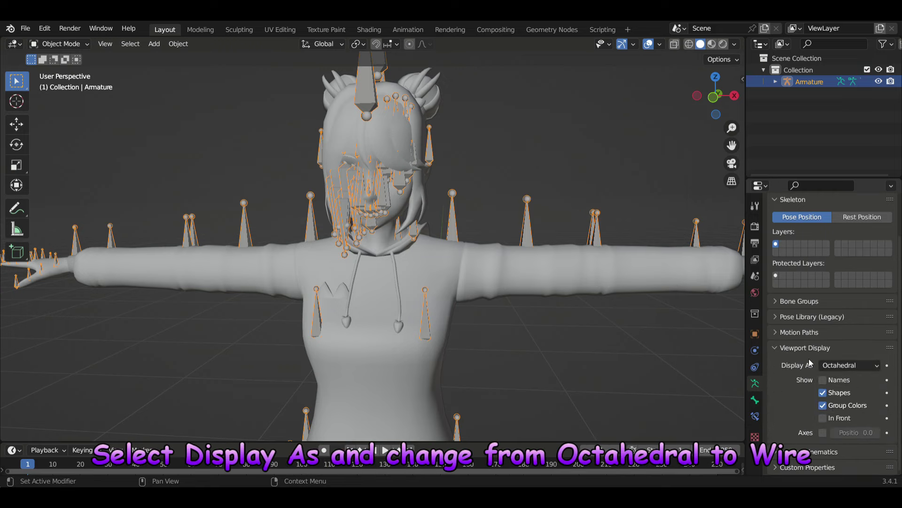
{"action": "left_click", "coordinate": [840, 368]}
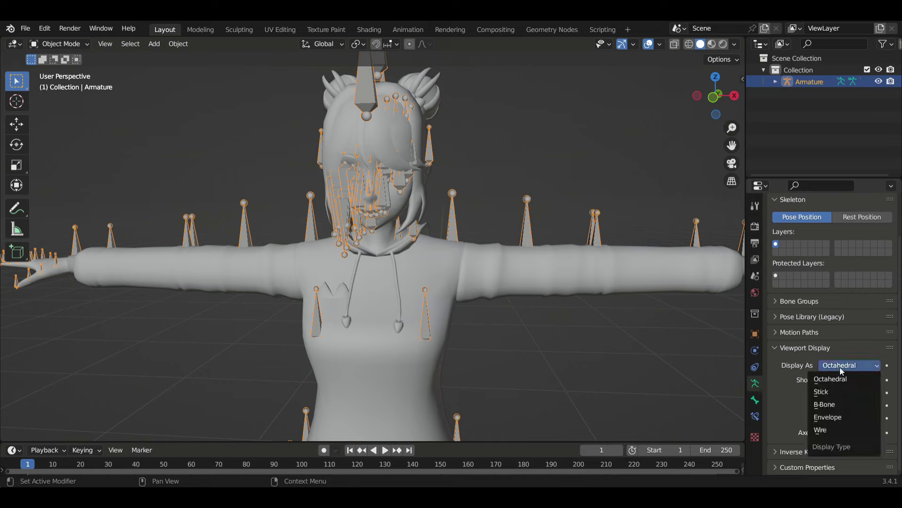
{"action": "left_click", "coordinate": [830, 430]}
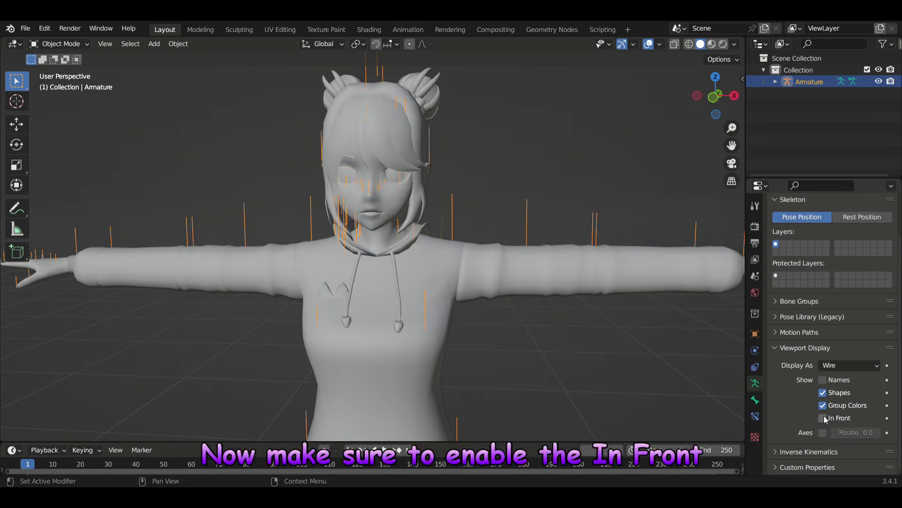
{"action": "left_click", "coordinate": [829, 420]}
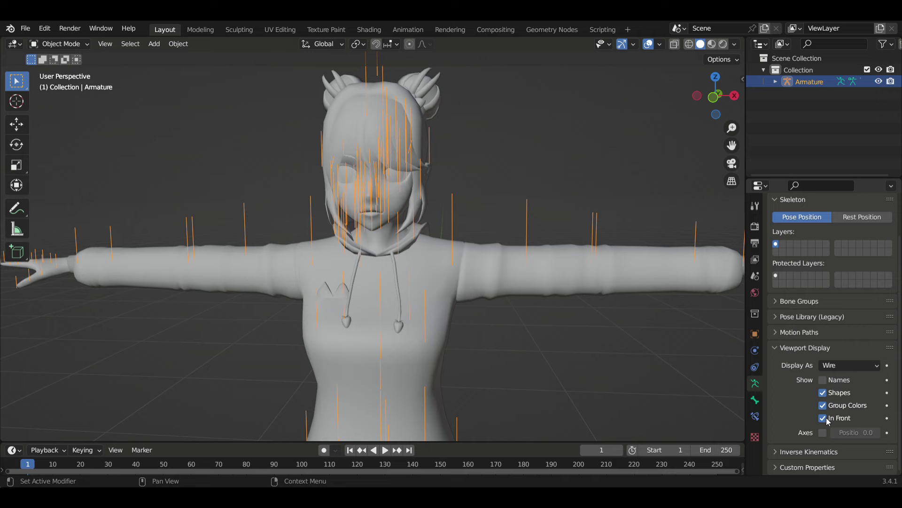
{"action": "scroll", "coordinate": [446, 180], "scroll_direction": "down", "scroll_amount": 6}
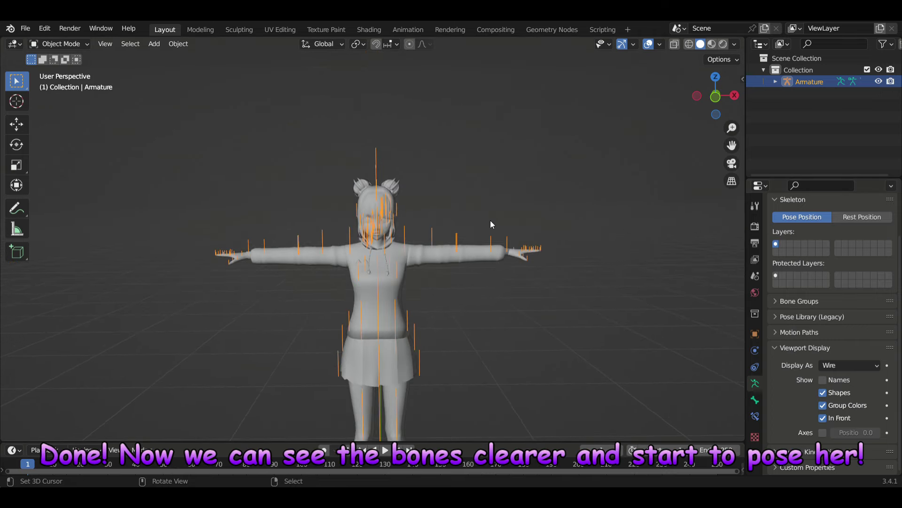
Put the armature into Pose Mode and rotate the character's left upper arm downward from the T-pose
{"action": "right_click", "coordinate": [489, 220]}
{"action": "scroll", "coordinate": [482, 225], "scroll_direction": "down", "scroll_amount": 2}
{"action": "middle_click_drag", "start_coordinate": [478, 226], "coordinate": [526, 153]}
{"action": "scroll", "coordinate": [413, 219], "scroll_direction": "up", "scroll_amount": 5}
{"action": "left_click", "coordinate": [433, 226]}
{"action": "key", "text": "ctrl+Tab"}
{"action": "key", "text": "r"}
{"action": "left_click", "coordinate": [505, 296]}
Rotate the left forearm bone so the elbow bends upward, and turn it further about the Z axis
{"action": "right_click", "coordinate": [488, 308]}
{"action": "middle_click_drag", "start_coordinate": [490, 296], "coordinate": [381, 291]}
{"action": "key", "text": "r"}
{"action": "left_click", "coordinate": [440, 181]}
{"action": "middle_click_drag", "start_coordinate": [440, 180], "coordinate": [557, 207]}
{"action": "scroll", "coordinate": [560, 225], "scroll_direction": "up", "scroll_amount": 2}
{"action": "key", "text": "r"}
{"action": "key", "text": "z"}
{"action": "left_click", "coordinate": [559, 326]}
Refine the left arm bones' rotations so the hand comes up in front of the upper chest
{"action": "right_click", "coordinate": [510, 215]}
{"action": "key", "text": "r"}
{"action": "left_click", "coordinate": [553, 325]}
{"action": "right_click", "coordinate": [539, 346]}
{"action": "key", "text": "r"}
{"action": "left_click", "coordinate": [488, 230]}
Rotate the LeftHand bone, finishing about global Z, to angle the open hand in front of the chest
{"action": "left_click", "coordinate": [587, 228]}
{"action": "scroll", "coordinate": [585, 228], "scroll_direction": "up", "scroll_amount": 4}
{"action": "middle_click_drag", "start_coordinate": [585, 227], "coordinate": [540, 235]}
{"action": "key", "text": "r"}
{"action": "key", "text": "x"}
{"action": "key", "text": "y"}
{"action": "left_click", "coordinate": [617, 128]}
{"action": "key", "text": "r"}
{"action": "key", "text": "z"}
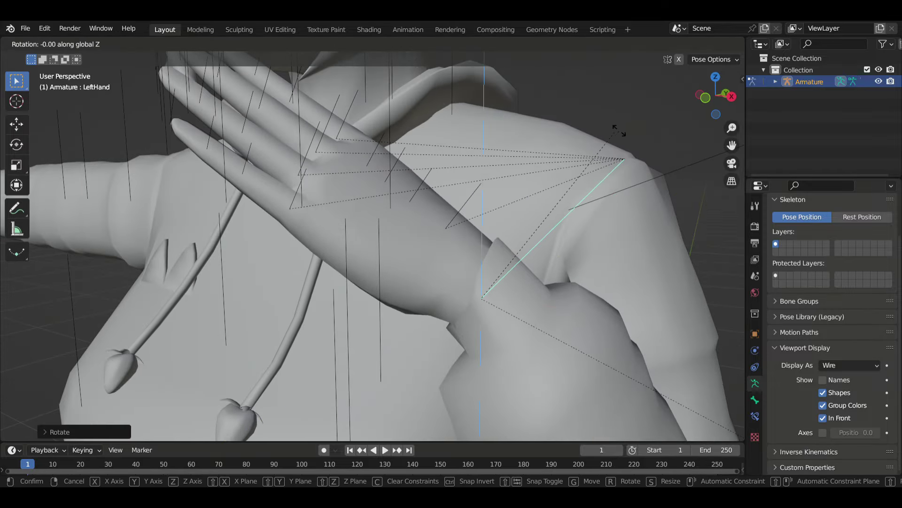
{"action": "left_click", "coordinate": [562, 170]}
Select the left hand's finger bones and set the pivot point to Individual Origins and the transform orientation to Normal
{"action": "middle_click_drag", "start_coordinate": [562, 170], "coordinate": [463, 250]}
{"action": "scroll", "coordinate": [314, 176], "scroll_direction": "down", "scroll_amount": 3}
{"action": "scroll", "coordinate": [376, 235], "scroll_direction": "up", "scroll_amount": 4}
{"action": "key", "text": "b"}
{"action": "left_click_drag", "start_coordinate": [274, 229], "coordinate": [368, 107]}
{"action": "left_click", "coordinate": [305, 227]}
{"action": "middle_click_drag", "start_coordinate": [304, 226], "coordinate": [634, 112]}
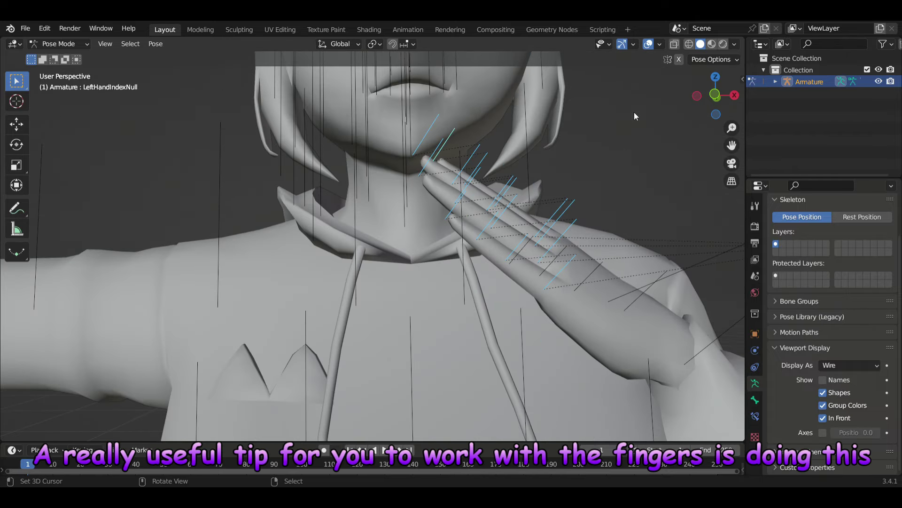
{"action": "left_click", "coordinate": [376, 44]}
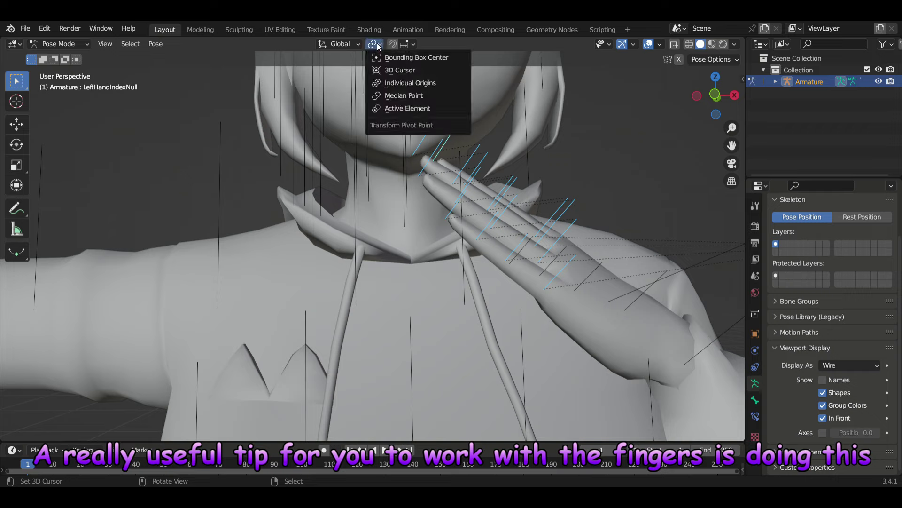
{"action": "left_click", "coordinate": [395, 82]}
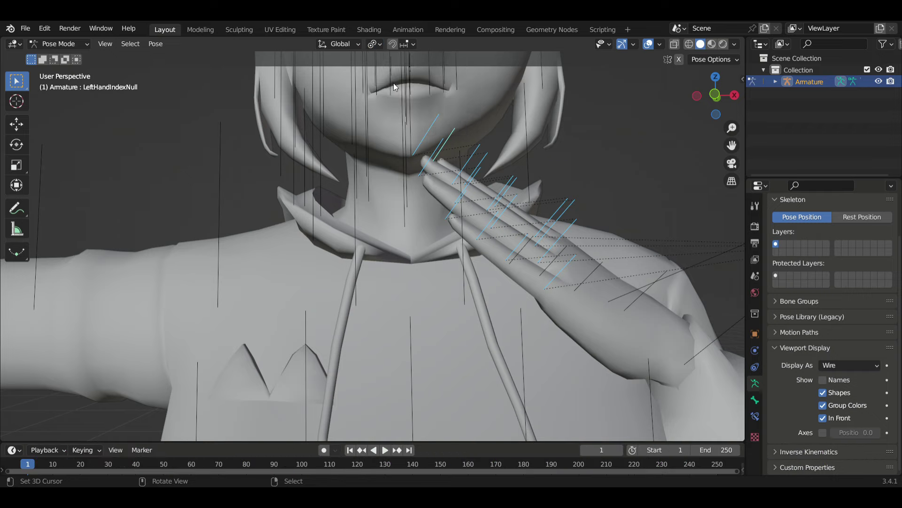
{"action": "left_click", "coordinate": [347, 44]}
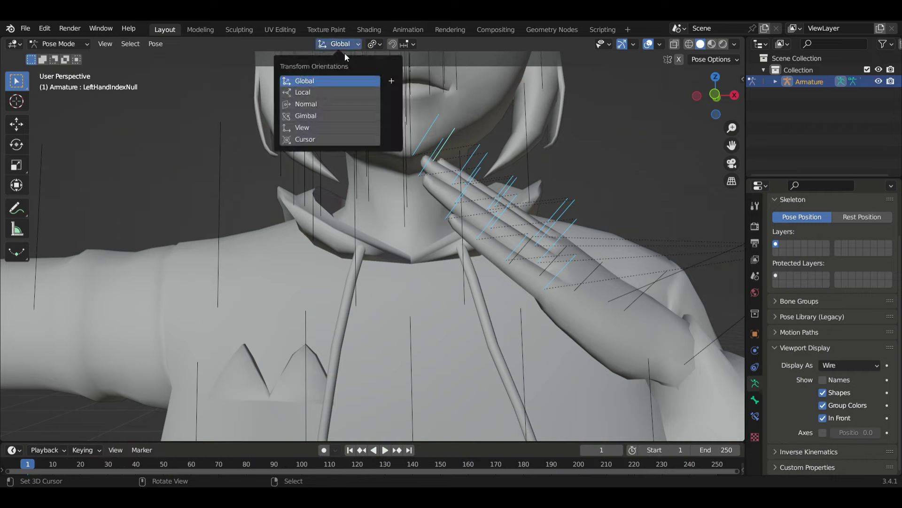
{"action": "left_click", "coordinate": [313, 104]}
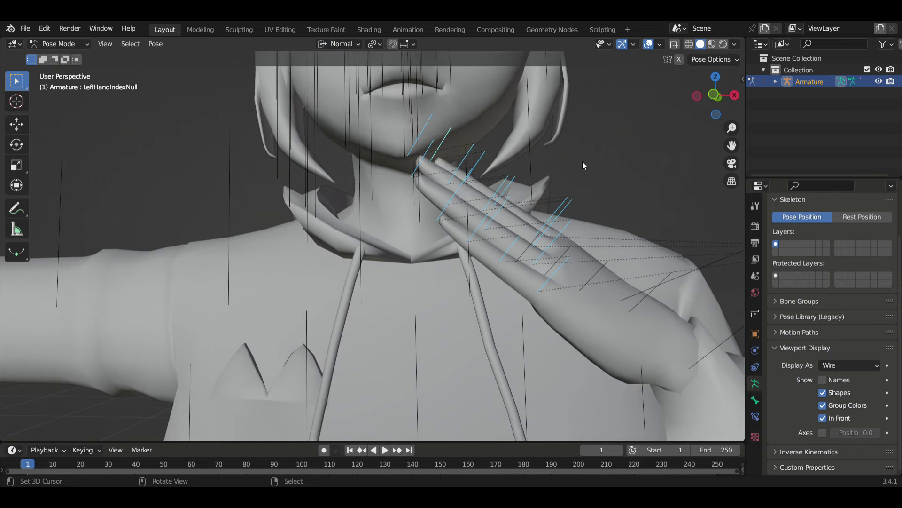
Curl the selected left finger bones by rotating them about Z, and rotate the LeftHandThumb2 bone inward
{"action": "key", "text": "r"}
{"action": "key", "text": "z"}
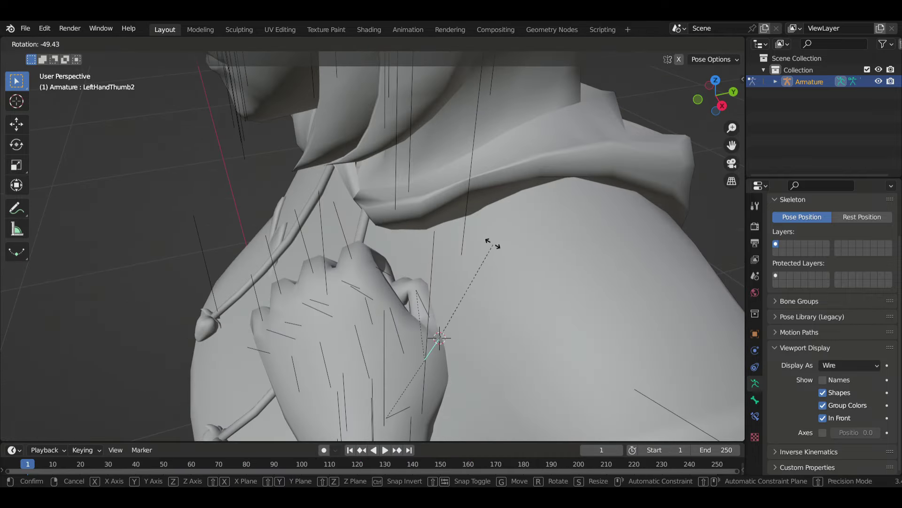
{"action": "left_click", "coordinate": [500, 256]}
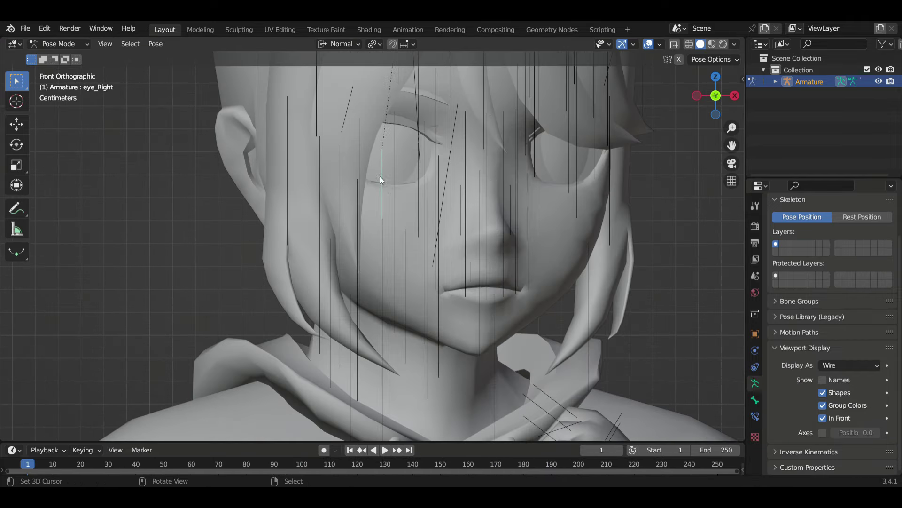
Rotate the eye_Right bone, copying its pose, and rotate the eye_Left bone about its normal Y axis
{"action": "key", "text": "r"}
{"action": "left_click", "coordinate": [501, 178]}
{"action": "key", "text": "r"}
{"action": "left_click", "coordinate": [600, 211]}
{"action": "key", "text": "ctrl+c"}
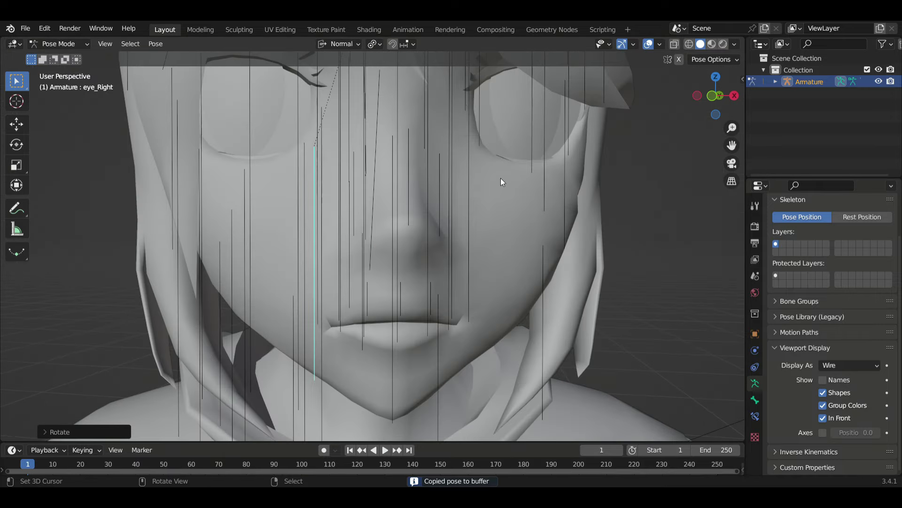
{"action": "left_click", "coordinate": [452, 127]}
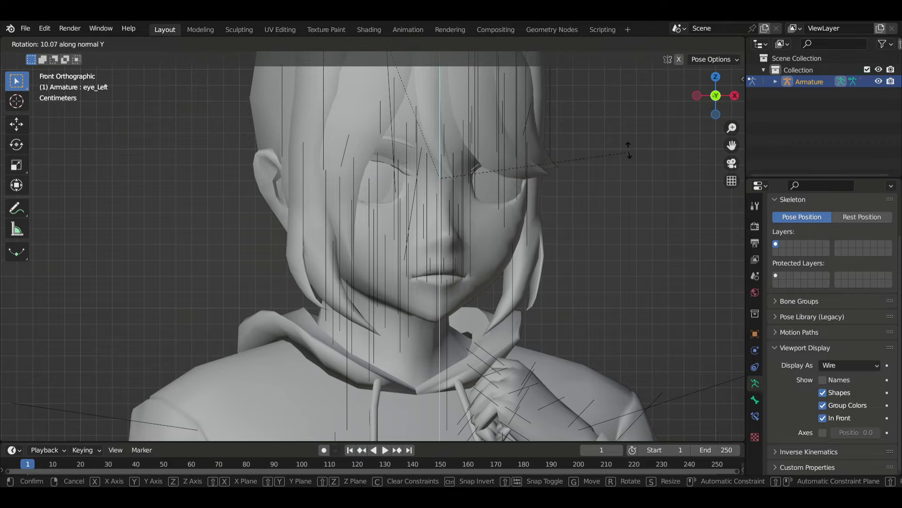
{"action": "left_click", "coordinate": [683, 209]}
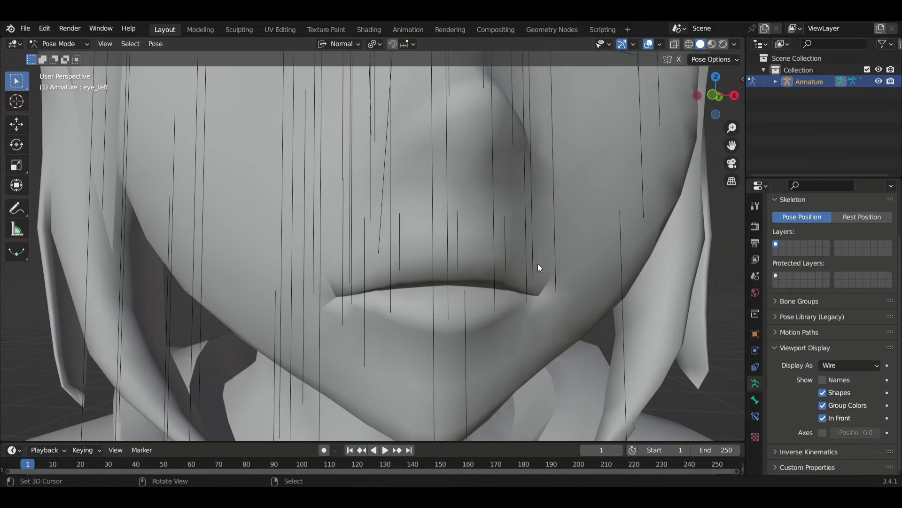
Shape the mouth into a slight smile by raising its corners and moving and rotating the upper and lower lip bones
{"action": "key", "text": "g"}
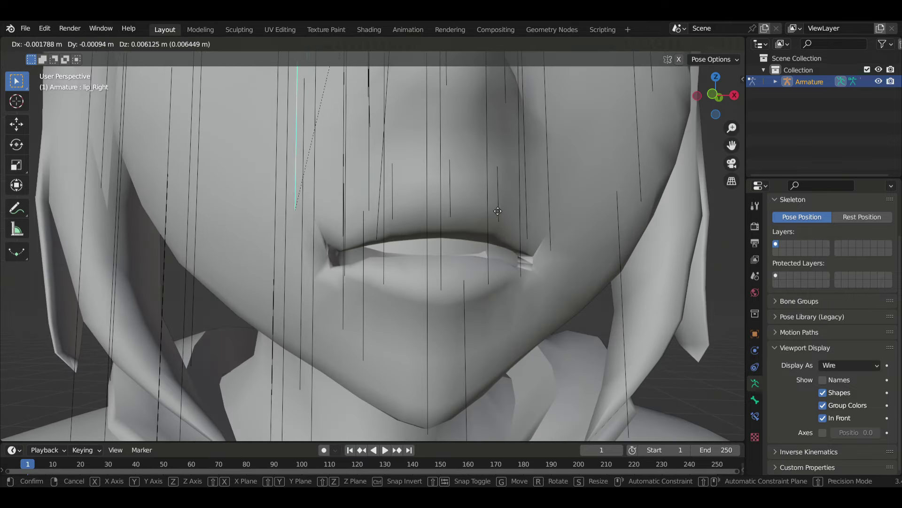
{"action": "left_click", "coordinate": [498, 211]}
{"action": "key", "text": "ctrl+c"}
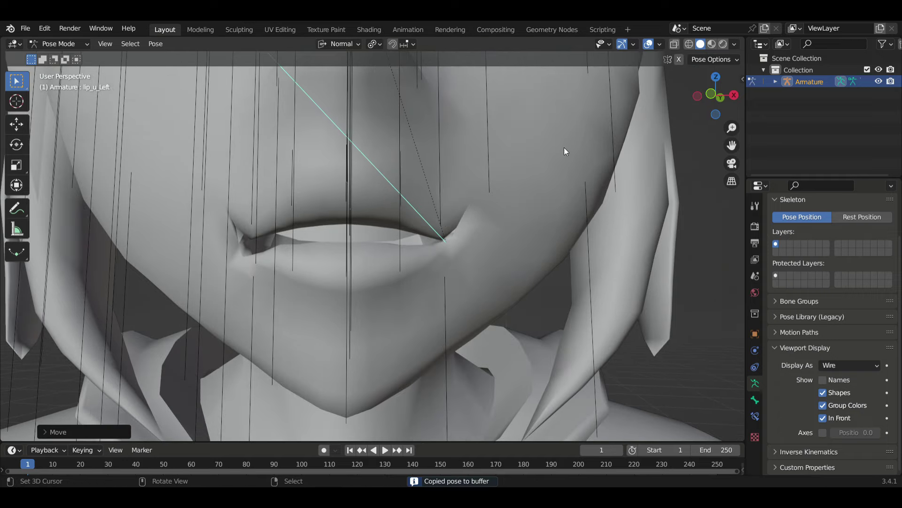
{"action": "left_click", "coordinate": [532, 187]}
{"action": "key", "text": "r"}
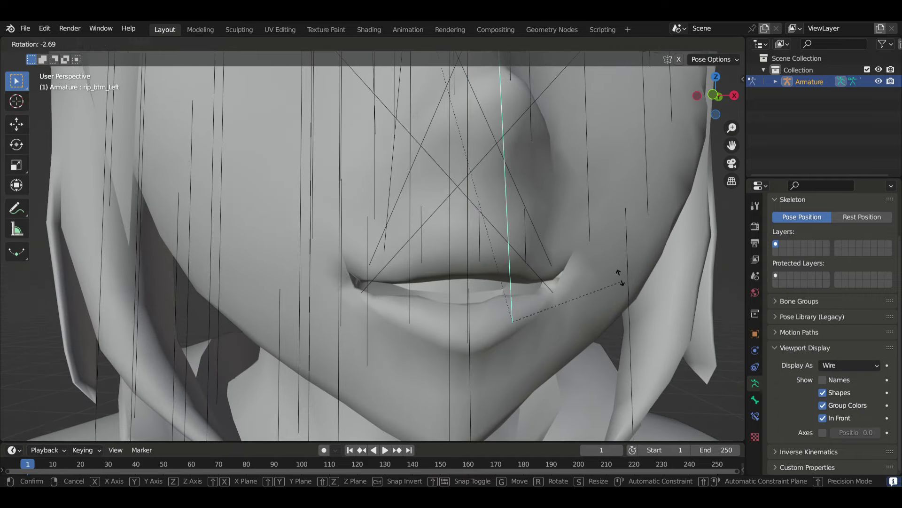
{"action": "key", "text": "g"}
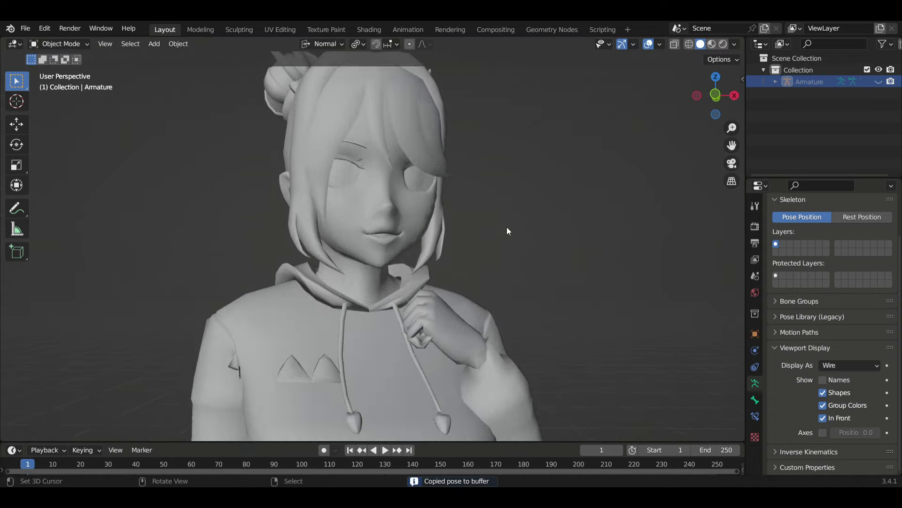
Rotate the eyebrow_a_Right bone about -11°, move it slightly upward, and paste its pose mirrored onto the left eyebrow
{"action": "scroll", "coordinate": [485, 241], "scroll_direction": "down", "scroll_amount": 4}
{"action": "mouse_move", "coordinate": [485, 242]}
{"action": "middle_mouse_down"}
{"action": "mouse_move", "coordinate": [514, 230]}
{"action": "mouse_move", "coordinate": [476, 244]}
{"action": "middle_mouse_up"}
{"action": "scroll", "coordinate": [513, 235], "scroll_direction": "up", "scroll_amount": 6}
{"action": "scroll", "coordinate": [476, 244], "scroll_direction": "up", "scroll_amount": 4}
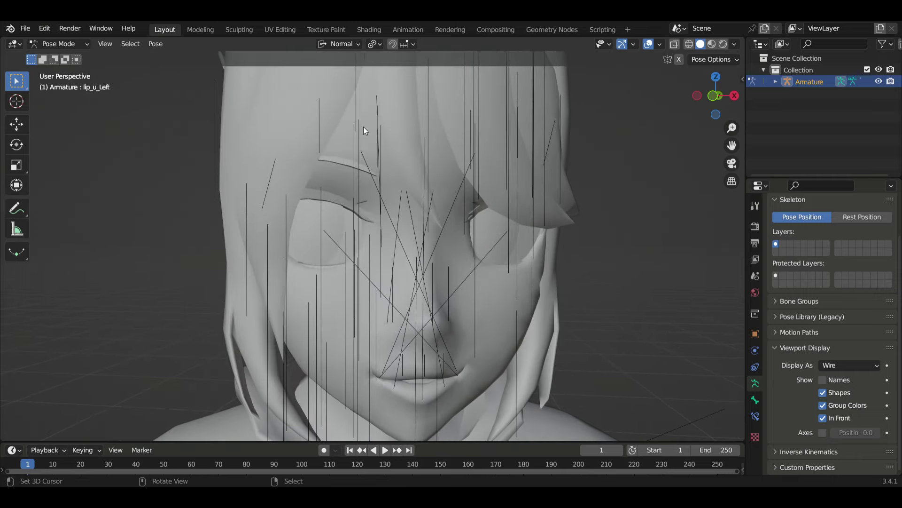
{"action": "right_click", "coordinate": [376, 141]}
{"action": "key", "text": "r"}
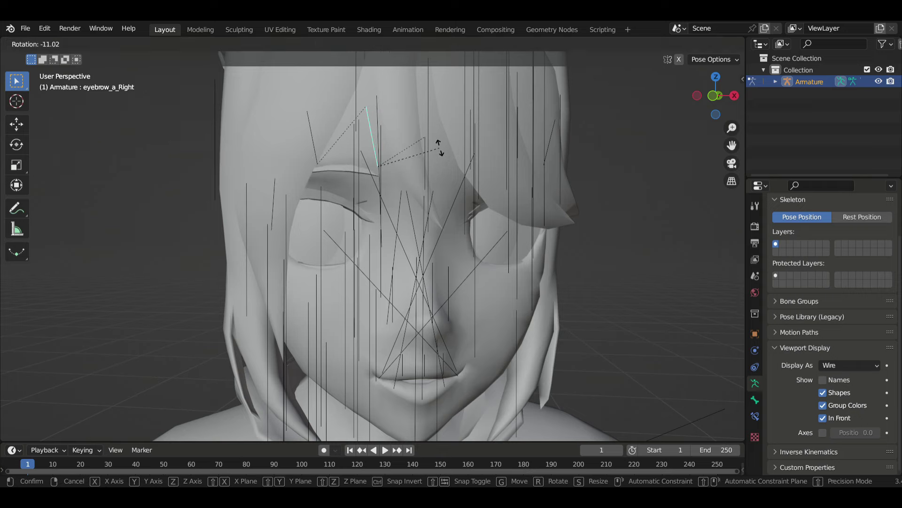
{"action": "left_click", "coordinate": [439, 148]}
{"action": "key", "text": "g"}
{"action": "left_click", "coordinate": [441, 140]}
{"action": "key", "text": "ctrl+c"}
{"action": "key", "text": "ctrl+shift+v"}
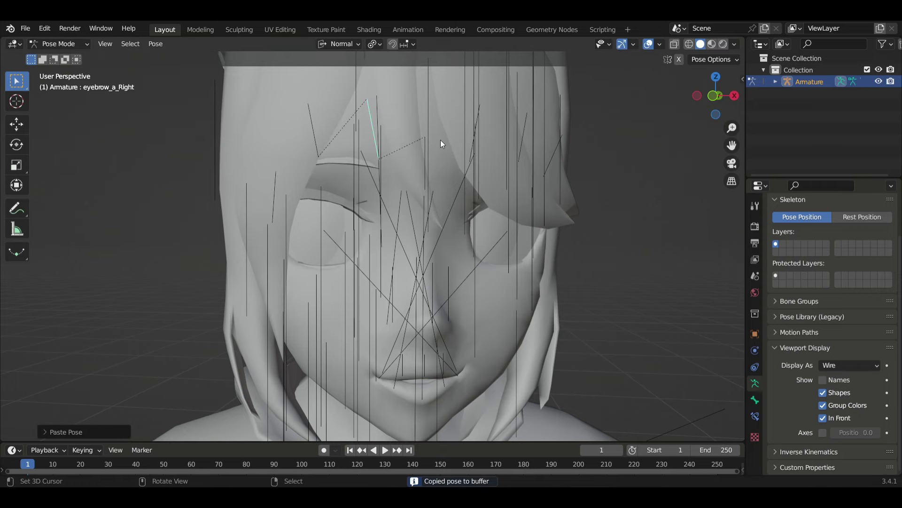
Return to Object Mode, hide the armature, and examine the posed face and upper body
{"action": "key", "text": "ctrl+Tab"}
{"action": "key", "text": "h"}
{"action": "scroll", "coordinate": [441, 139], "scroll_direction": "down", "scroll_amount": 5}
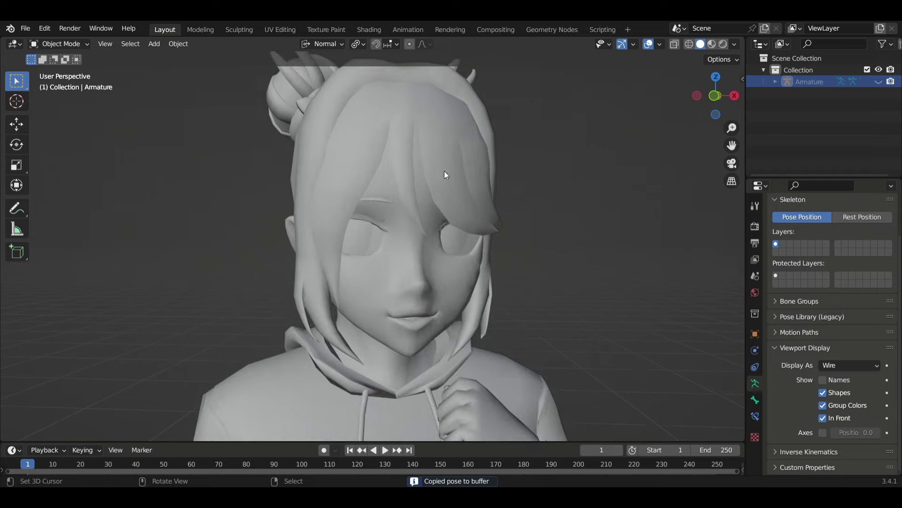
{"action": "scroll", "coordinate": [441, 204], "scroll_direction": "up", "scroll_amount": 3}
{"action": "scroll", "coordinate": [440, 204], "scroll_direction": "down", "scroll_amount": 4}
{"action": "middle_click_drag", "start_coordinate": [443, 205], "coordinate": [444, 206]}
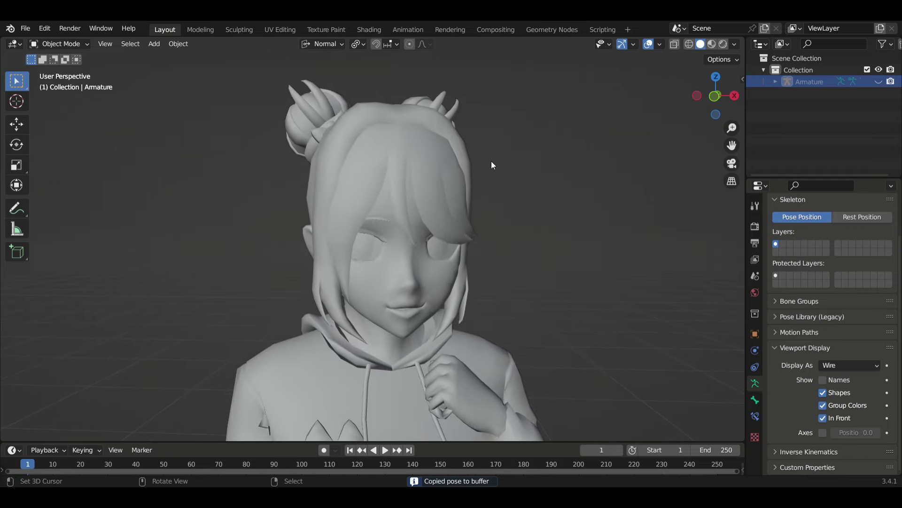
{"action": "middle_click_drag", "start_coordinate": [584, 254], "coordinate": [459, 203]}
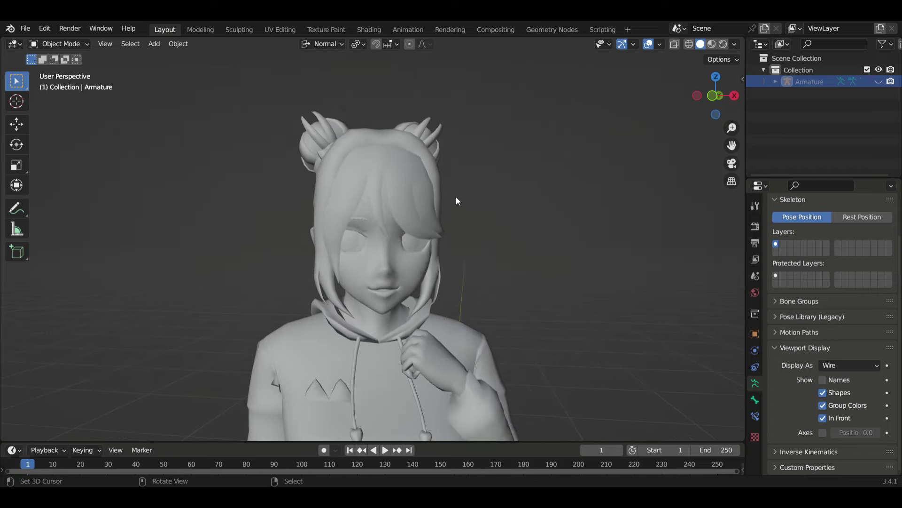
{"action": "scroll", "coordinate": [458, 200], "scroll_direction": "down", "scroll_amount": 1}
Unhide the armature, select the whole character, and export it in FBX format
{"action": "key", "text": "alt+h"}
{"action": "middle_click_drag", "start_coordinate": [548, 248], "coordinate": [588, 188]}
{"action": "scroll", "coordinate": [585, 169], "scroll_direction": "down", "scroll_amount": 3}
{"action": "key", "text": "a"}
{"action": "middle_click_drag", "start_coordinate": [523, 309], "coordinate": [503, 185], "text": "shift"}
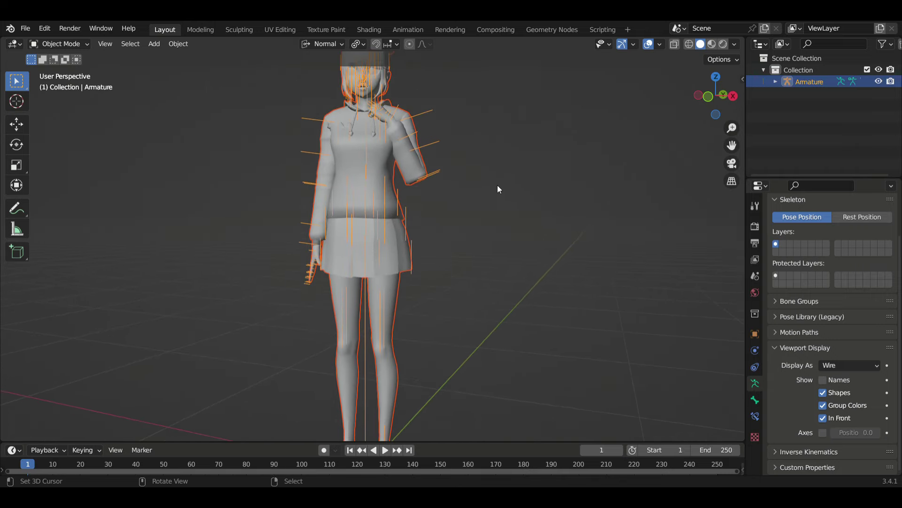
{"action": "scroll", "coordinate": [497, 185], "scroll_direction": "down", "scroll_amount": 2}
{"action": "left_click", "coordinate": [26, 28]}
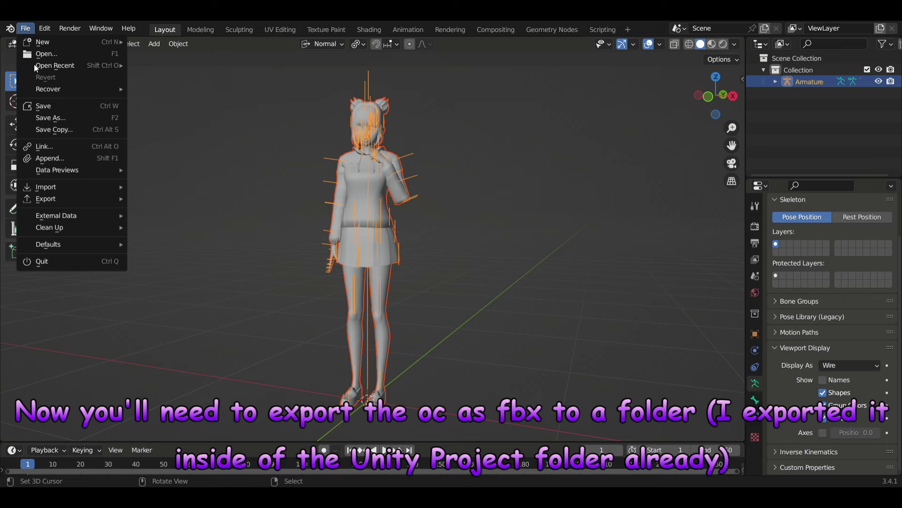
{"action": "mouse_move", "coordinate": [58, 200]}
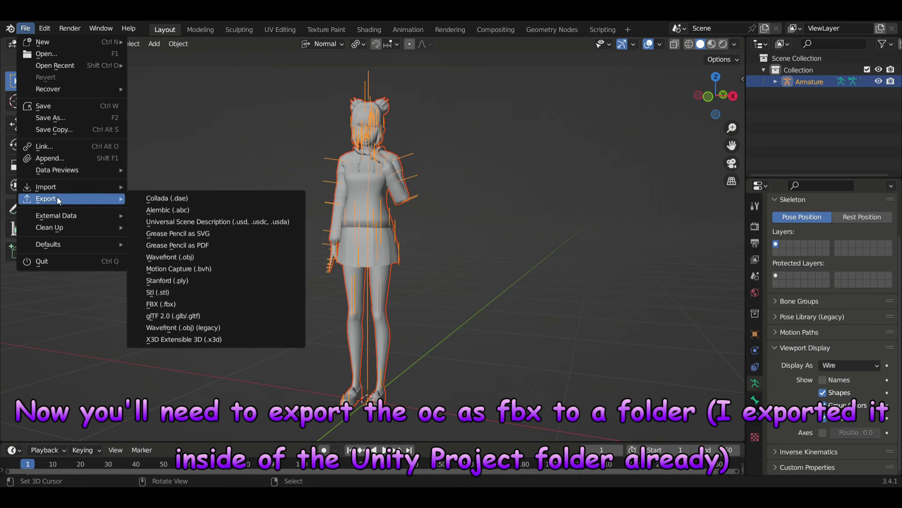
{"action": "left_click", "coordinate": [177, 304]}
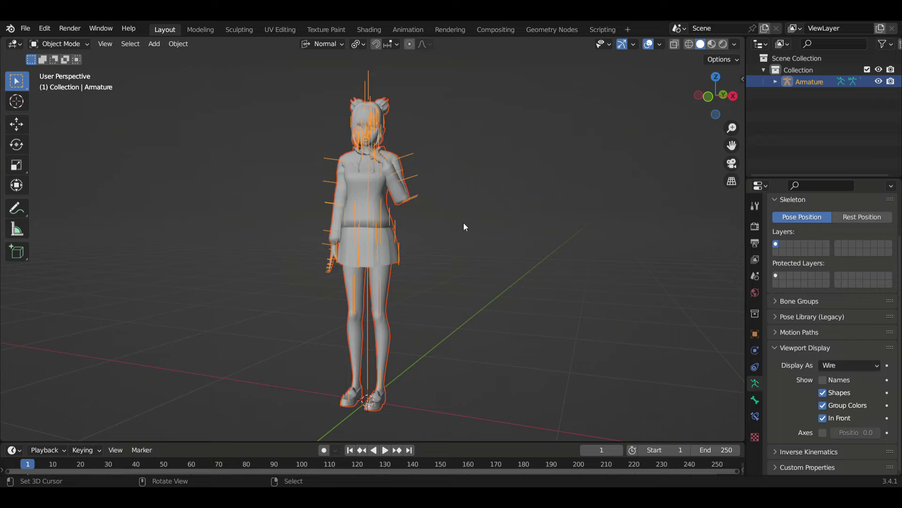
{"action": "scroll", "coordinate": [422, 204], "scroll_direction": "down", "scroll_amount": 3}
{"action": "scroll", "coordinate": [390, 187], "scroll_direction": "up", "scroll_amount": 5}
{"action": "middle_click_drag", "start_coordinate": [389, 187], "coordinate": [426, 187]}
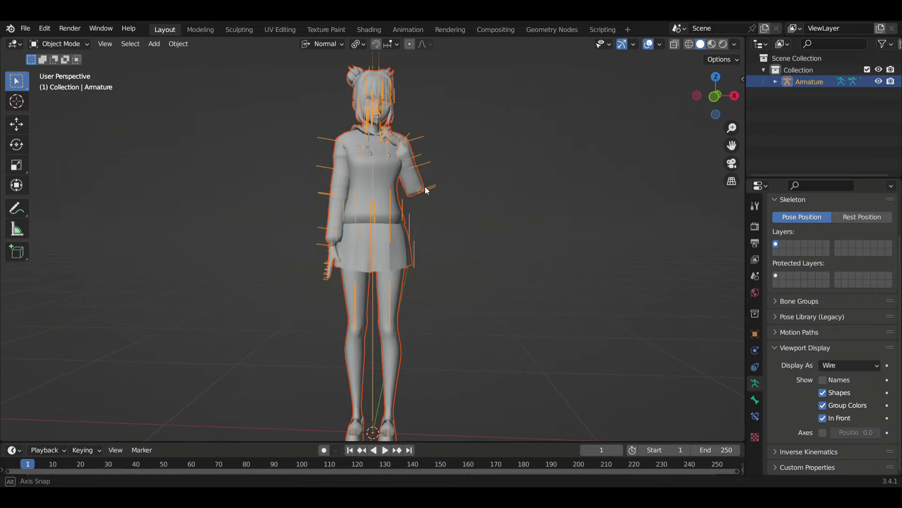
{"action": "scroll", "coordinate": [425, 181], "scroll_direction": "up", "scroll_amount": 1}
{"action": "scroll", "coordinate": [538, 235], "scroll_direction": "up", "scroll_amount": 4}
{"action": "middle_click_drag", "start_coordinate": [498, 161], "coordinate": [513, 231], "text": "shift"}
{"action": "scroll", "coordinate": [513, 231], "scroll_direction": "down", "scroll_amount": 3}
{"action": "right_click", "coordinate": [513, 231]}
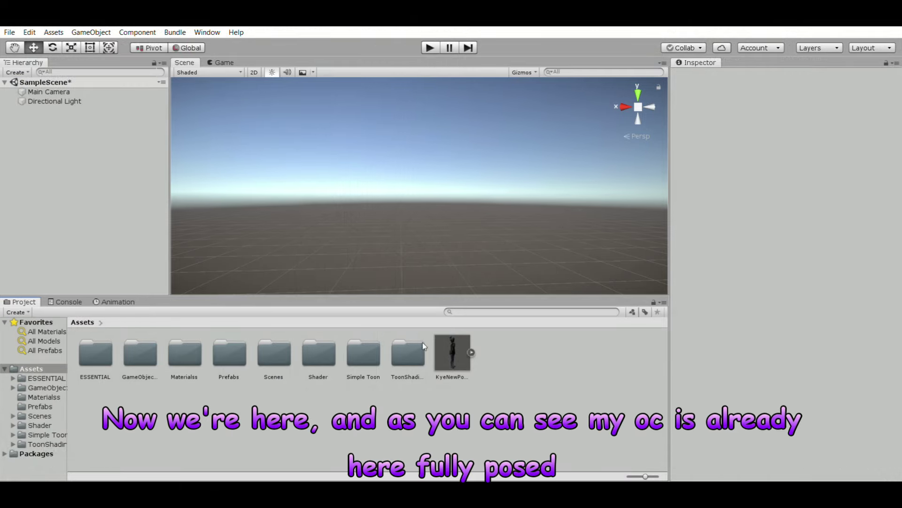
Extract the embedded materials of the KyeNewPose model into the Assets folder and look through the extracted materials
{"action": "left_click", "coordinate": [459, 339]}
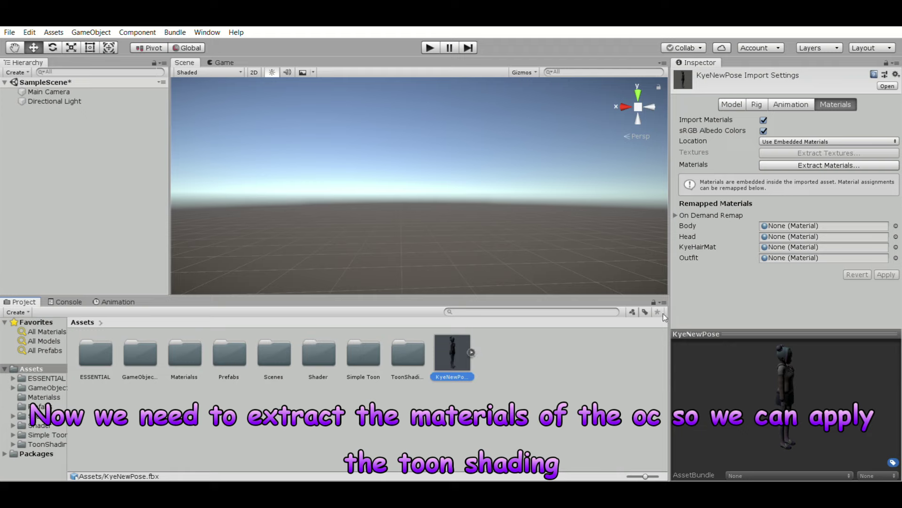
{"action": "left_click", "coordinate": [805, 165]}
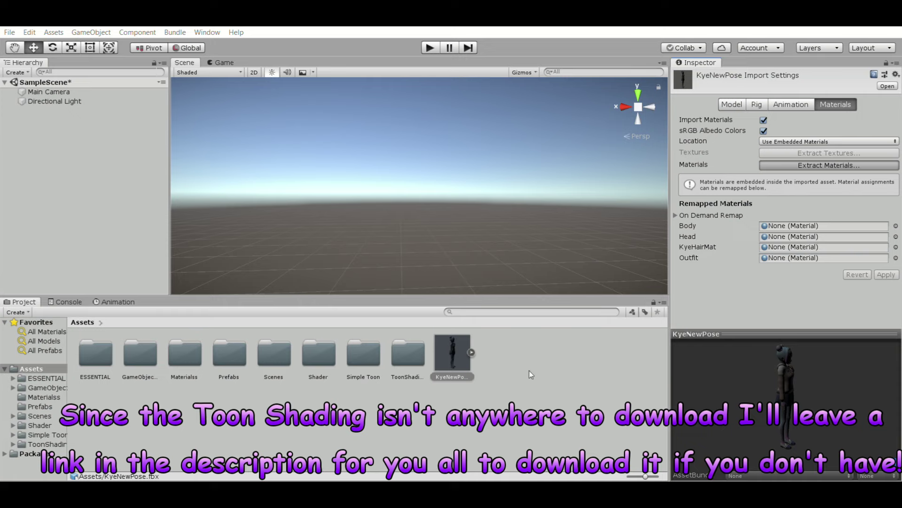
{"action": "left_click", "coordinate": [509, 399]}
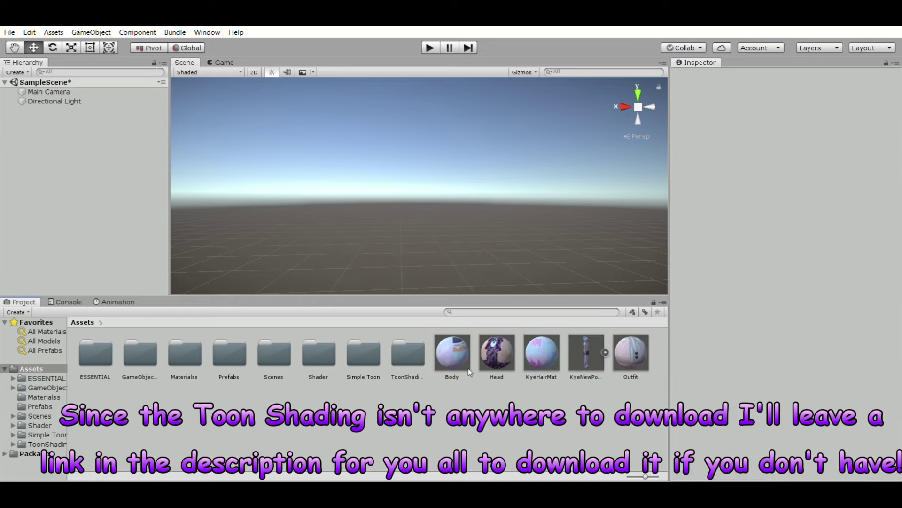
{"action": "left_click", "coordinate": [452, 354]}
{"action": "left_click", "coordinate": [497, 348]}
{"action": "left_click", "coordinate": [540, 344]}
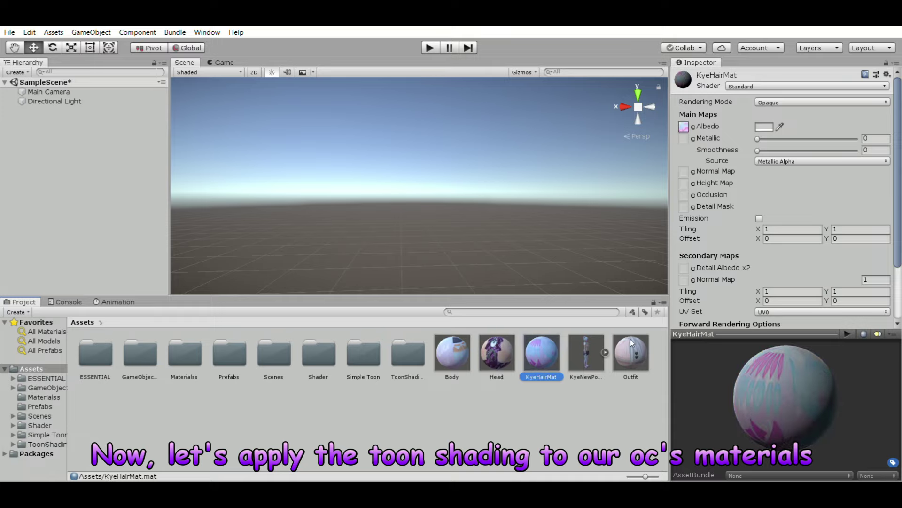
{"action": "left_click", "coordinate": [632, 344]}
Change the shader of the Body, Head, KyeHairMat and Outfit materials to Toon/Basic Outline
{"action": "left_click", "coordinate": [462, 339]}
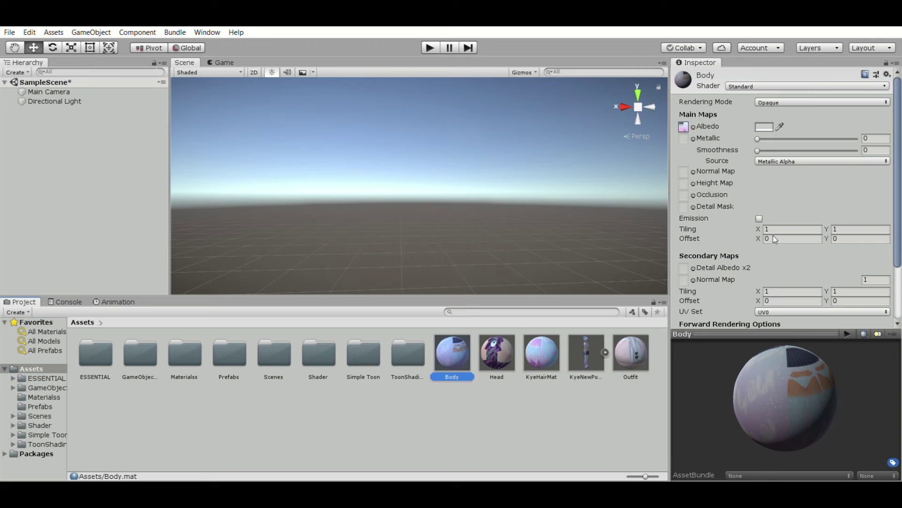
{"action": "left_click", "coordinate": [628, 249]}
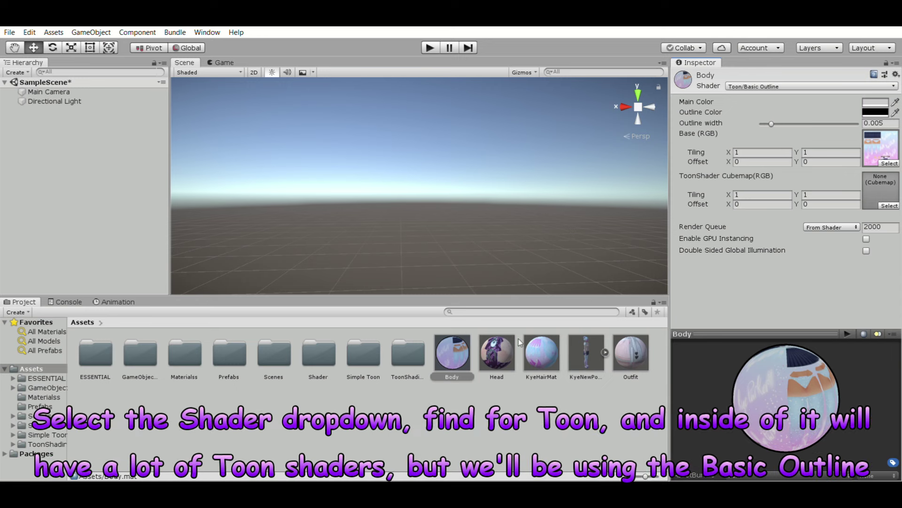
{"action": "left_click", "coordinate": [497, 353]}
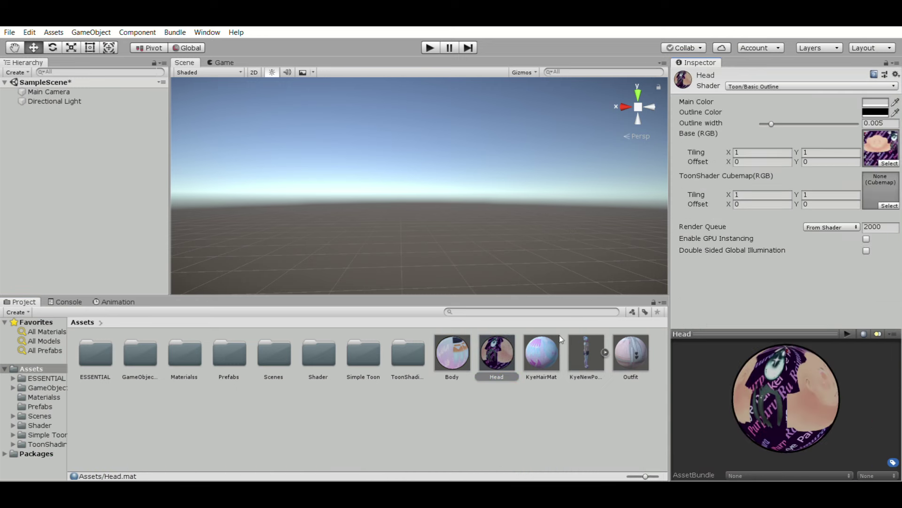
{"action": "left_click", "coordinate": [541, 353]}
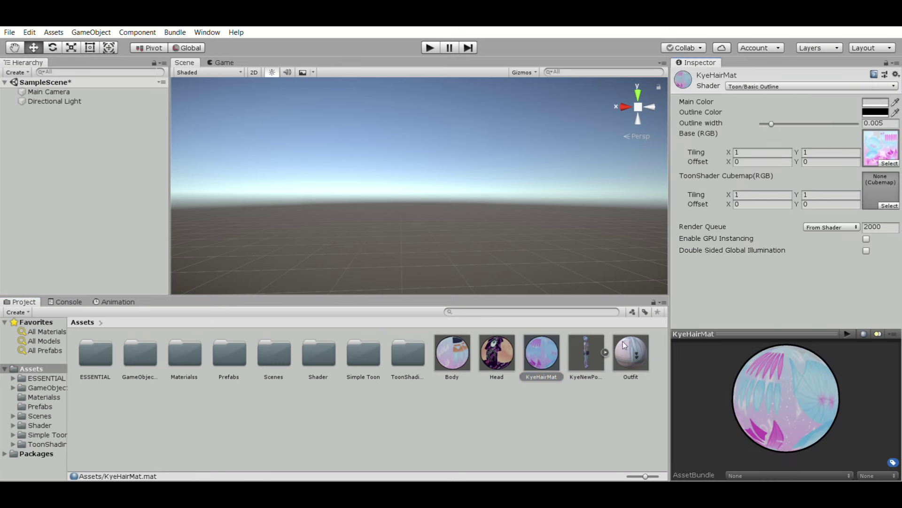
{"action": "left_click", "coordinate": [625, 348]}
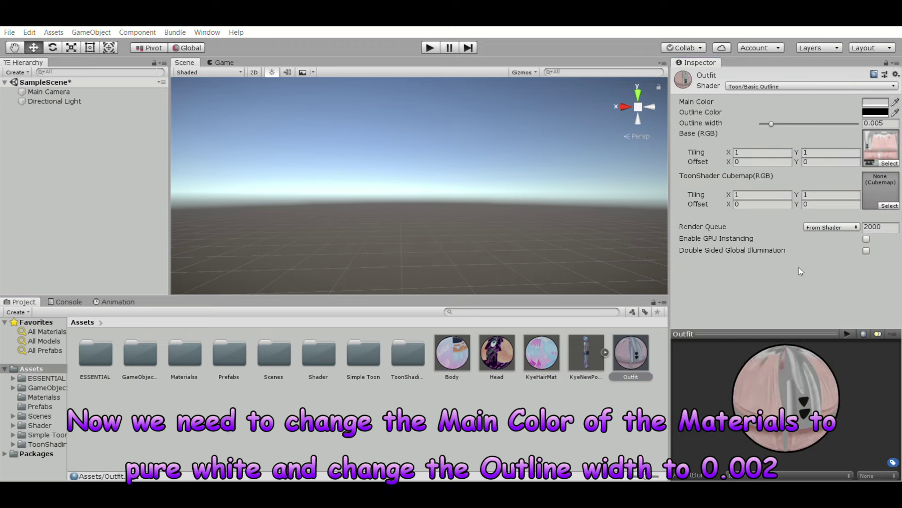
Set the main color to pure white and the outline width to 0.002 on the Outfit and KyeHairMat materials
{"action": "left_click_drag", "start_coordinate": [770, 122], "coordinate": [762, 122]}
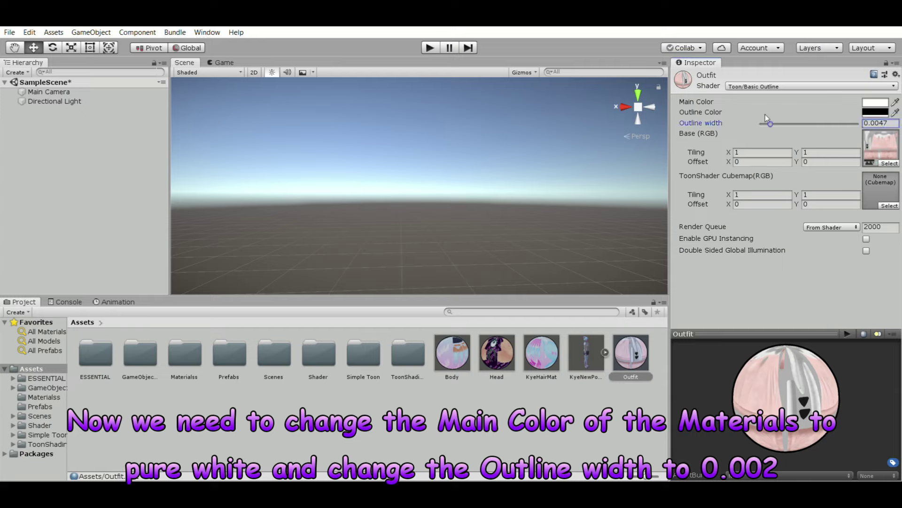
{"action": "left_click", "coordinate": [547, 336]}
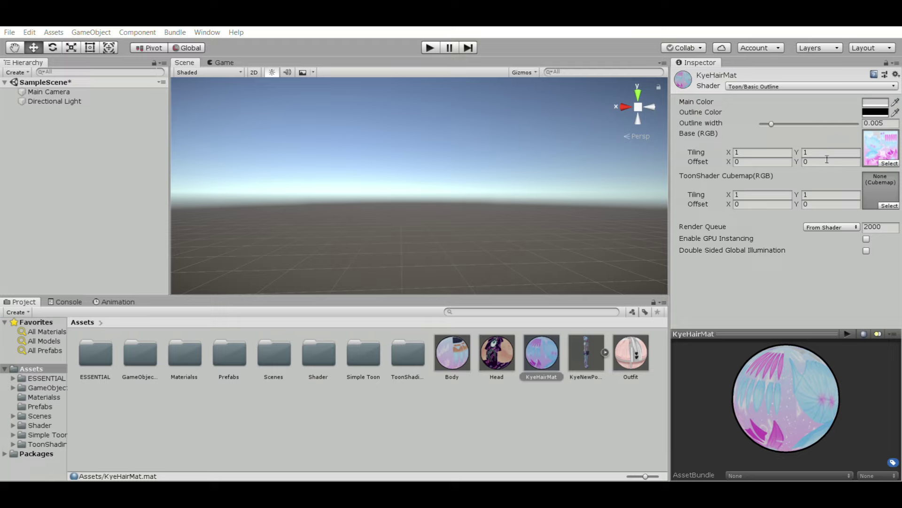
{"action": "left_click", "coordinate": [771, 104]}
{"action": "left_click_drag", "start_coordinate": [773, 114], "coordinate": [754, 115]}
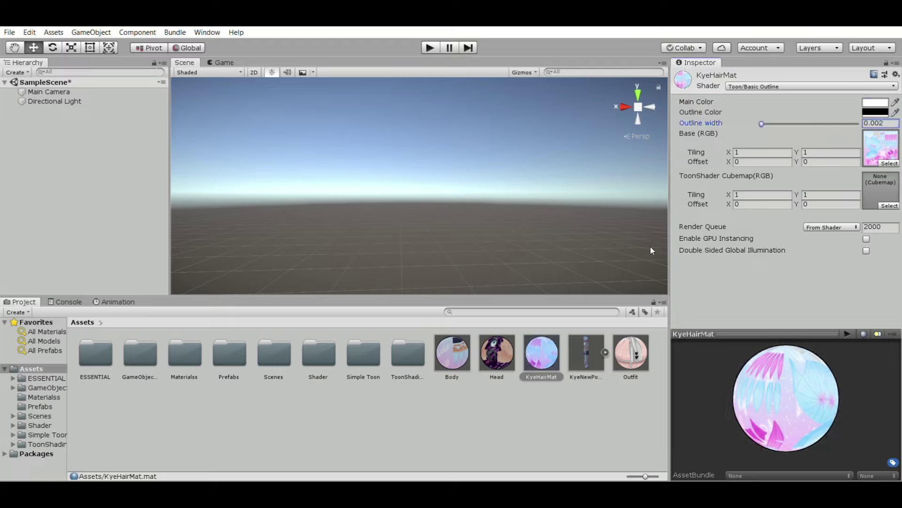
Set the Head material's main color to pure white and its outline width to 0.002
{"action": "left_click", "coordinate": [506, 351]}
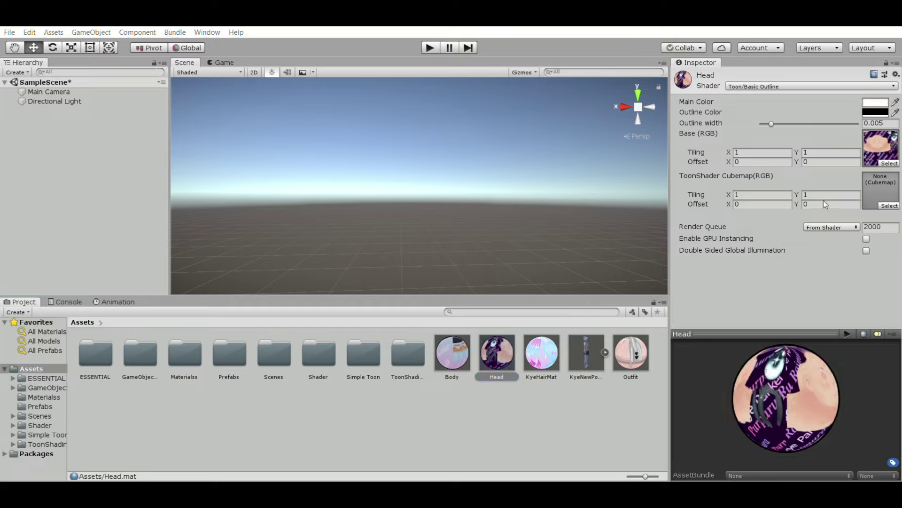
{"action": "left_click", "coordinate": [890, 187]}
{"action": "left_click_drag", "start_coordinate": [772, 124], "coordinate": [761, 124]}
Set the Body material's main color to pure white and its outline width to 0.002
{"action": "left_click", "coordinate": [465, 351]}
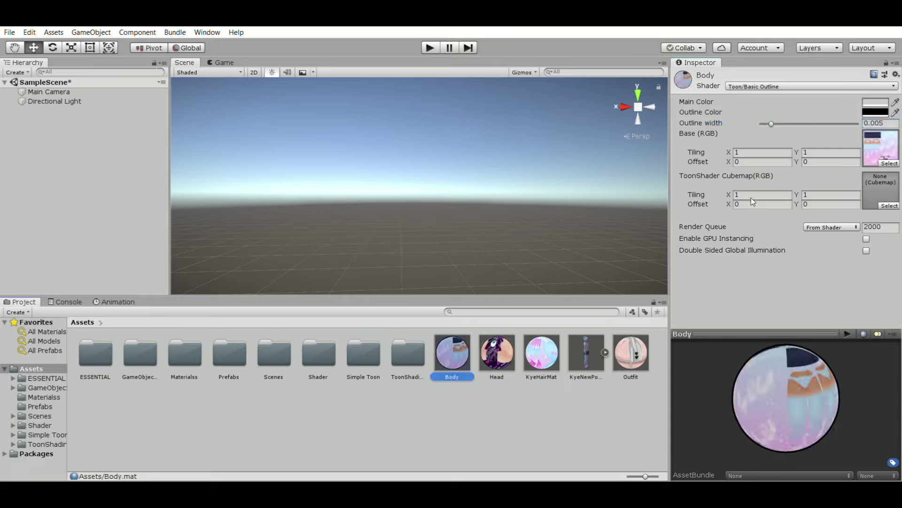
{"action": "left_click", "coordinate": [873, 89]}
{"action": "left_click_drag", "start_coordinate": [809, 257], "coordinate": [798, 207]}
{"action": "left_click", "coordinate": [891, 187]}
{"action": "left_click_drag", "start_coordinate": [771, 113], "coordinate": [760, 114]}
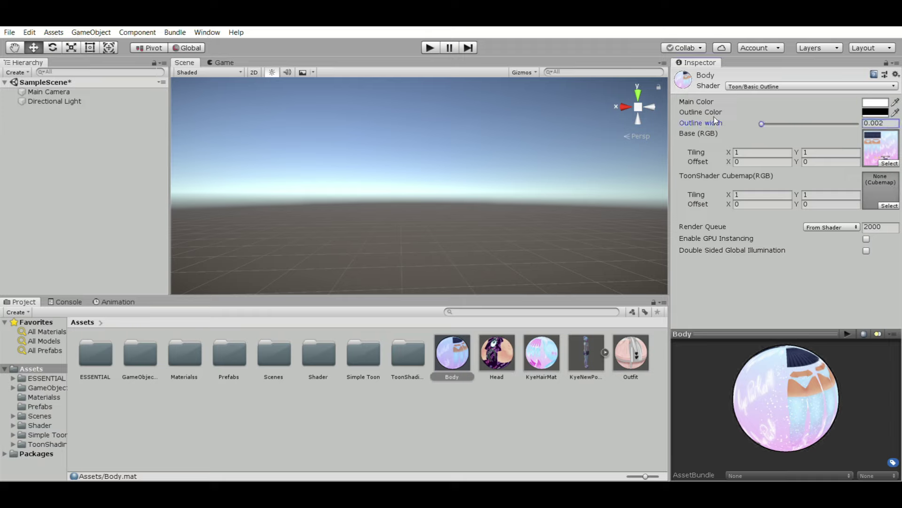
Add the KyeNewPose model from the Assets folder to the SampleScene hierarchy
{"action": "left_click", "coordinate": [555, 377]}
{"action": "left_click", "coordinate": [582, 352]}
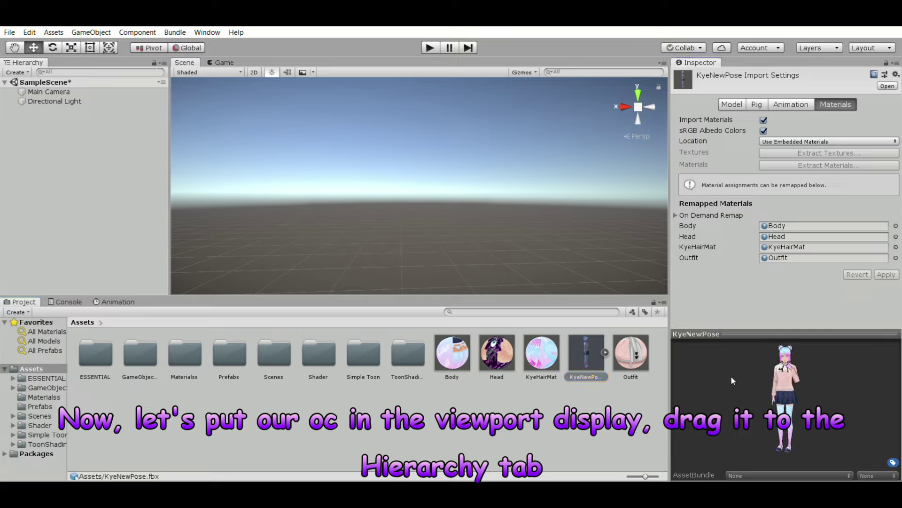
{"action": "left_click_drag", "start_coordinate": [583, 352], "coordinate": [113, 199]}
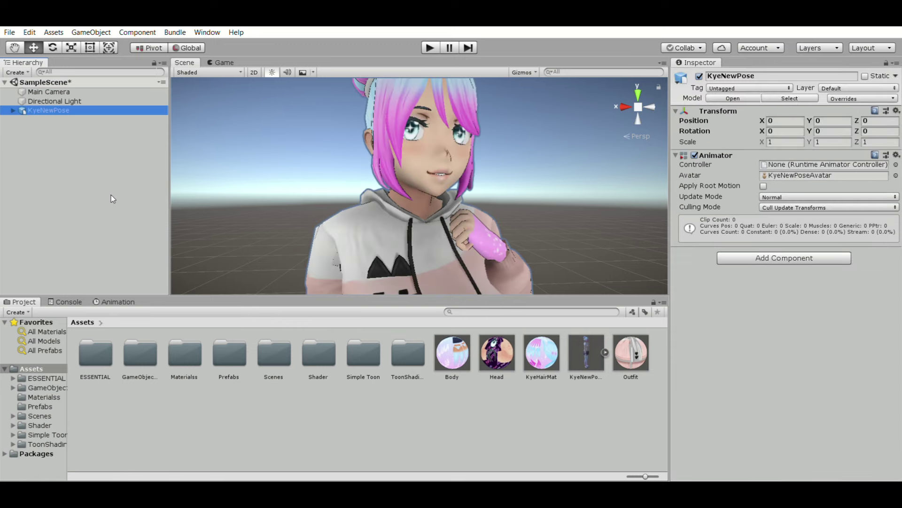
Unpack the KyeNewPose prefab in the scene hierarchy and remove its Animator component
{"action": "left_click_drag", "start_coordinate": [288, 171], "coordinate": [488, 209], "text": "alt"}
{"action": "scroll", "coordinate": [488, 203], "scroll_direction": "up", "scroll_amount": 4}
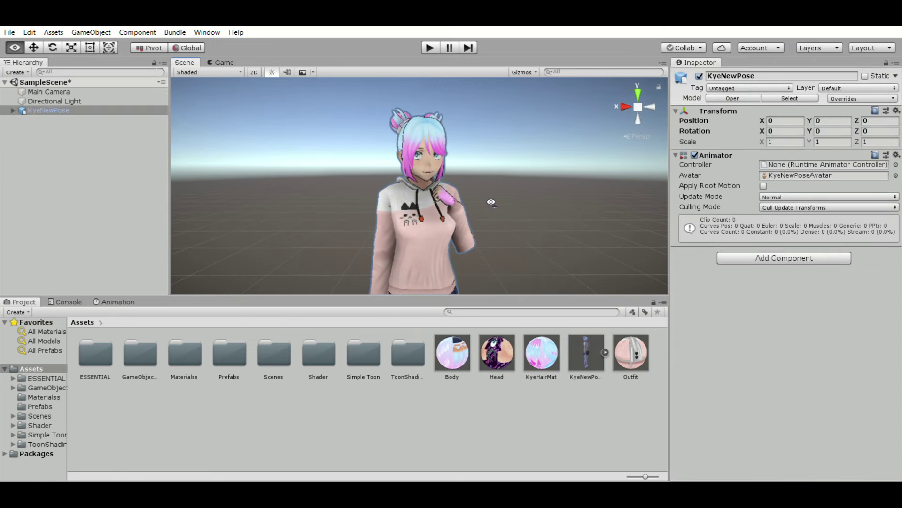
{"action": "right_click_drag", "start_coordinate": [491, 199], "coordinate": [489, 197]}
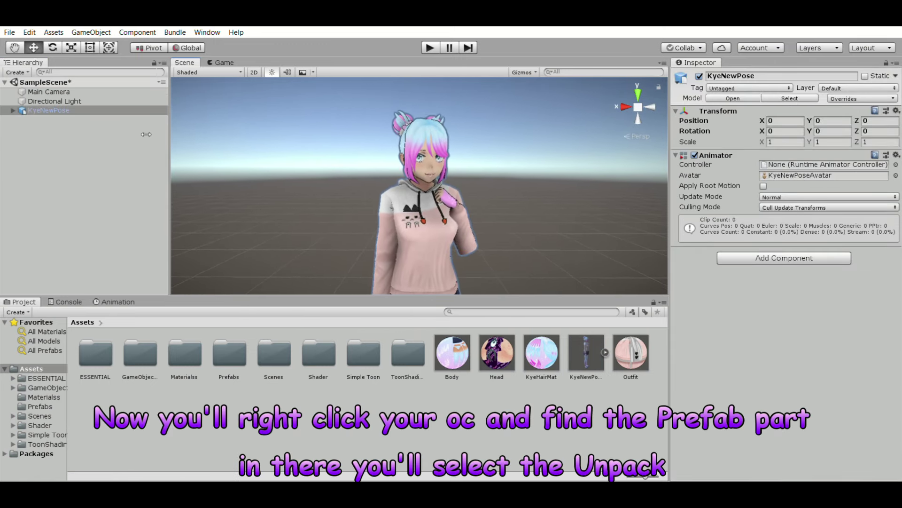
{"action": "left_click", "coordinate": [84, 111]}
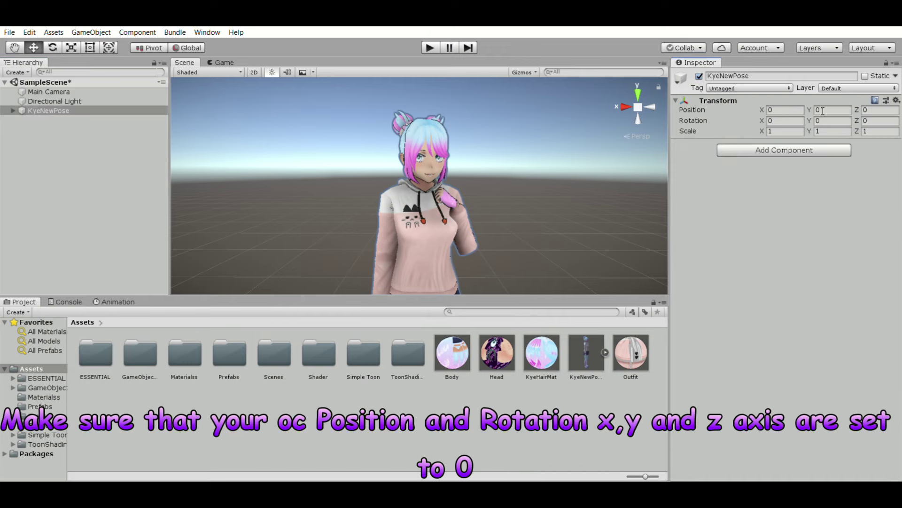
{"action": "left_click", "coordinate": [73, 100]}
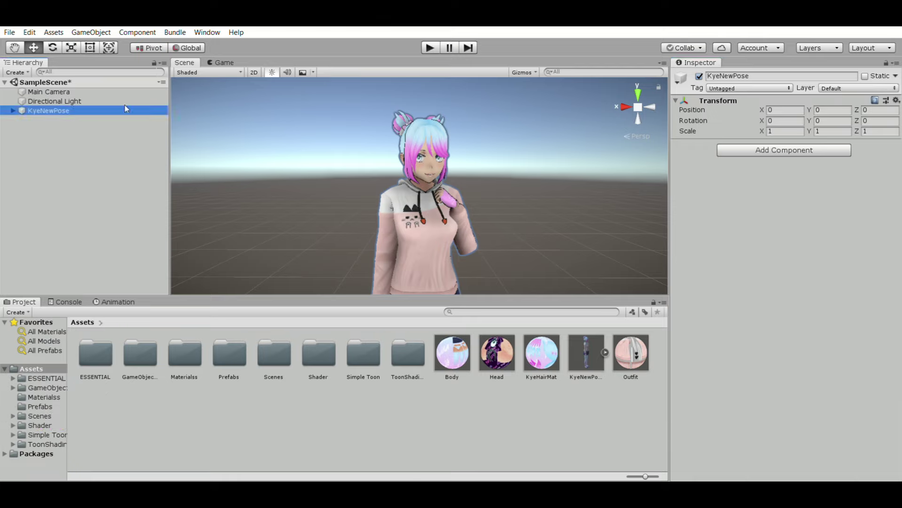
{"action": "key", "text": "Right"}
{"action": "key", "text": "Left"}
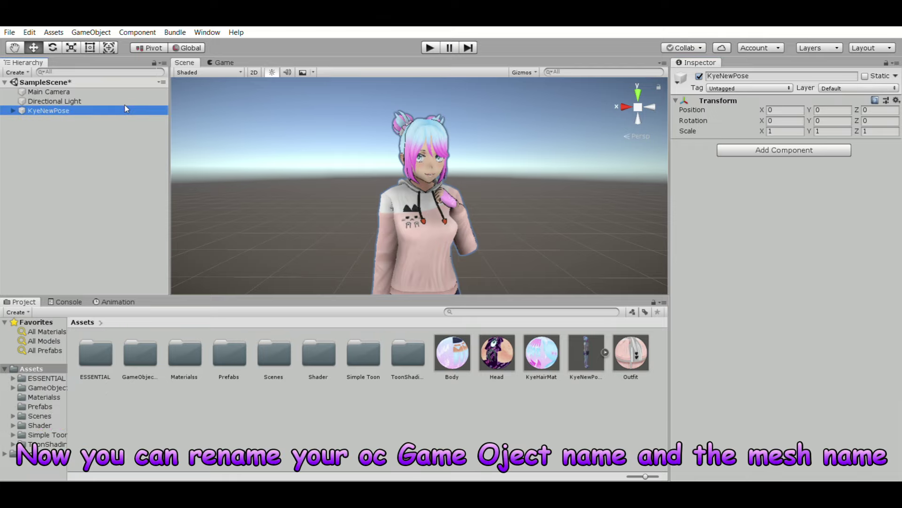